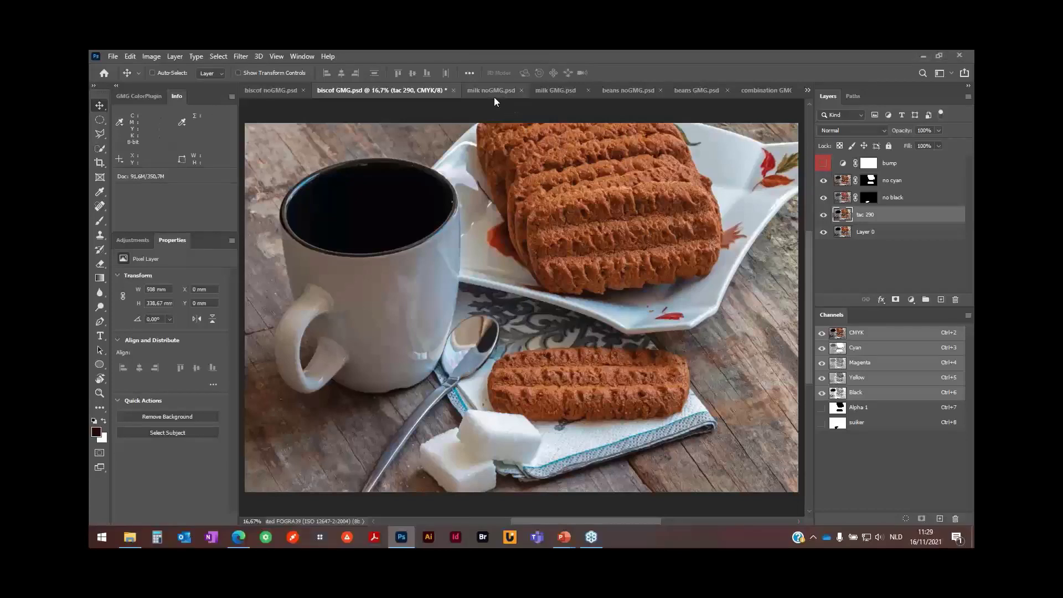
In milk noGMG.psd, show the bump layer, inspect the Magenta, Yellow and Black channels, then hide bump.
{"action": "left_click", "coordinate": [493, 92]}
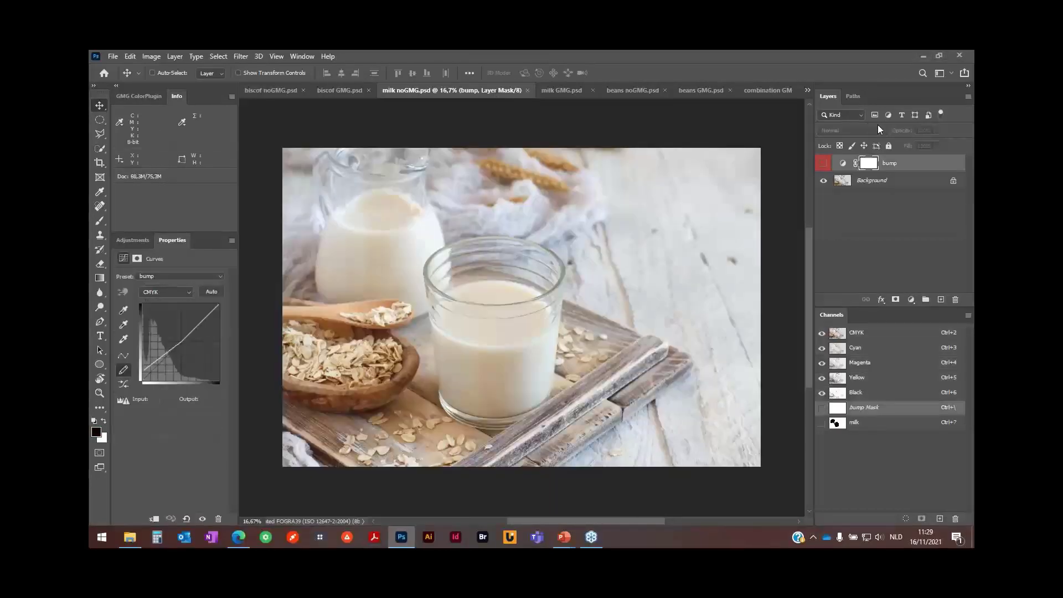
{"action": "left_click", "coordinate": [824, 164]}
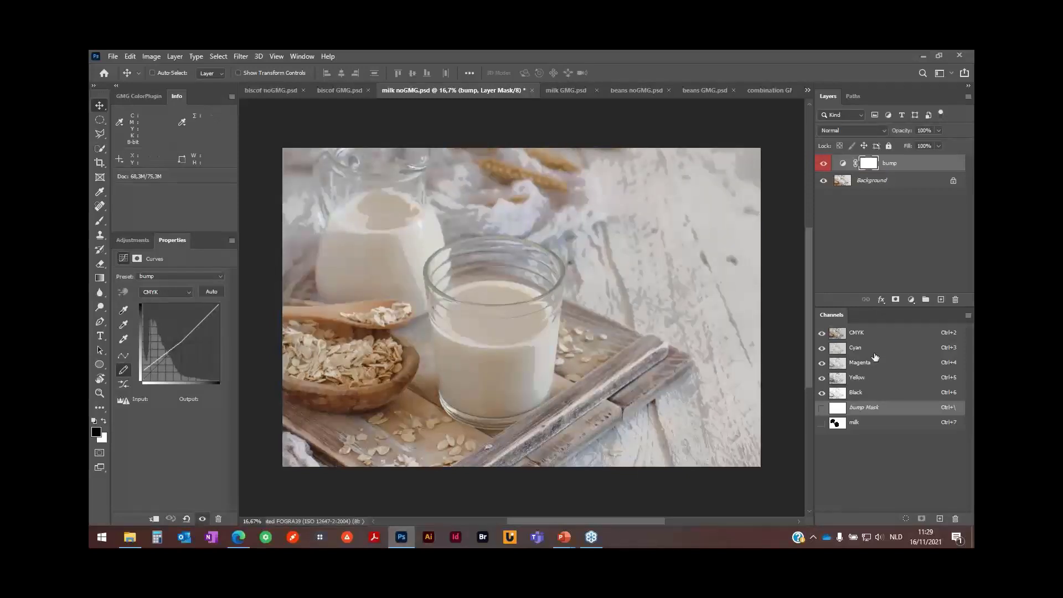
{"action": "left_click", "coordinate": [859, 363]}
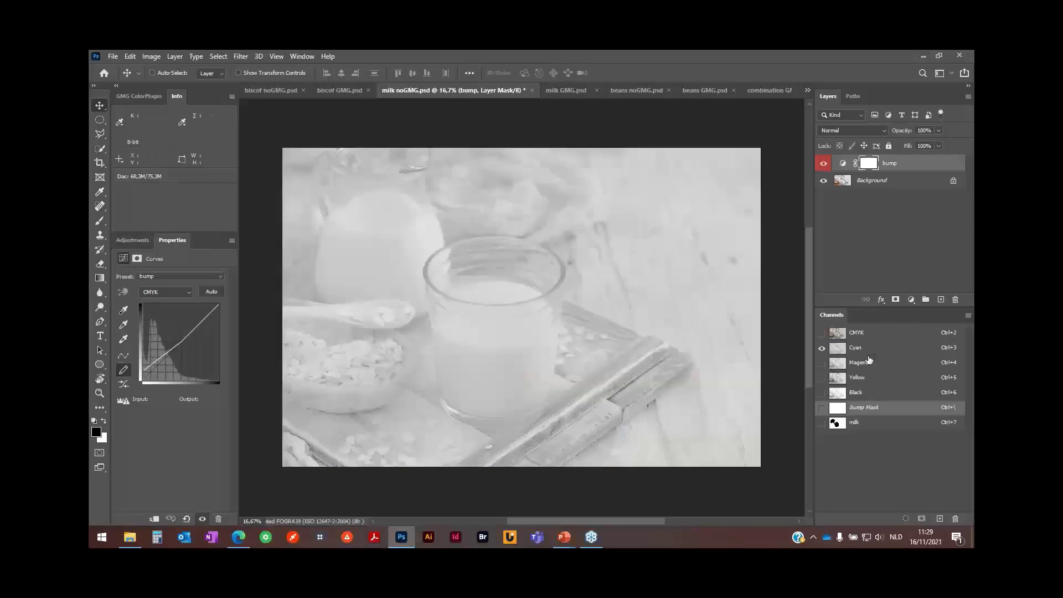
{"action": "left_click", "coordinate": [863, 377]}
{"action": "left_click", "coordinate": [862, 393]}
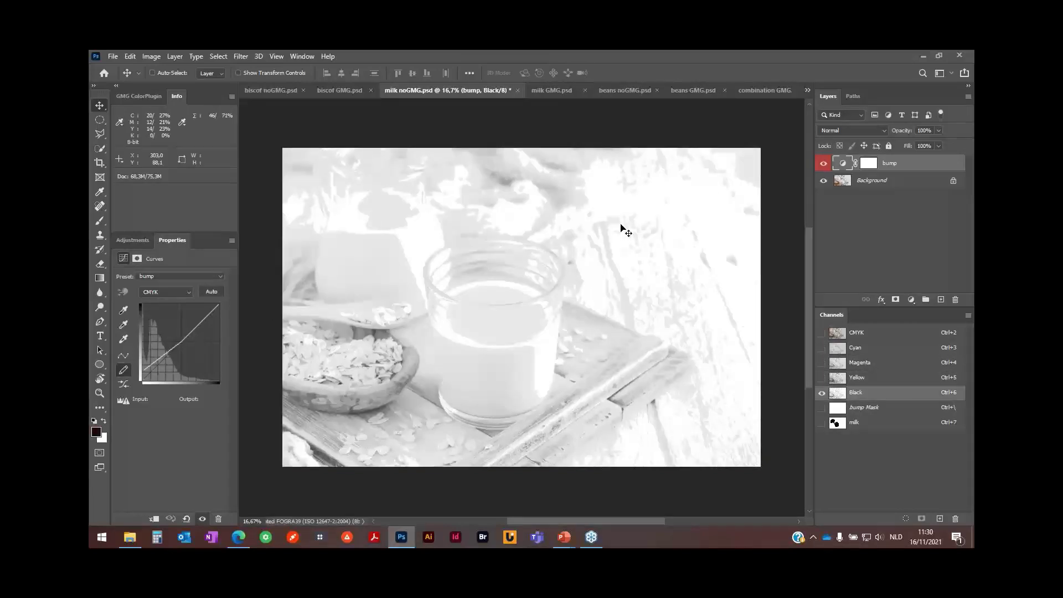
{"action": "left_click", "coordinate": [866, 339]}
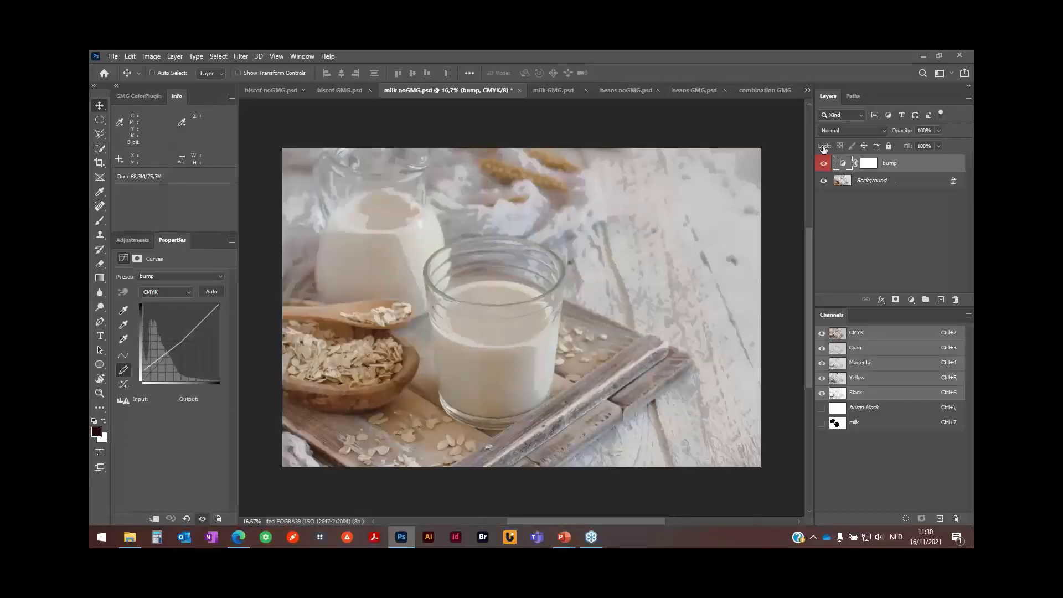
Duplicate the Background layer and name the copy 'no black'.
{"action": "left_click", "coordinate": [823, 163]}
{"action": "left_click", "coordinate": [873, 180]}
{"action": "key", "text": "ctrl+j"}
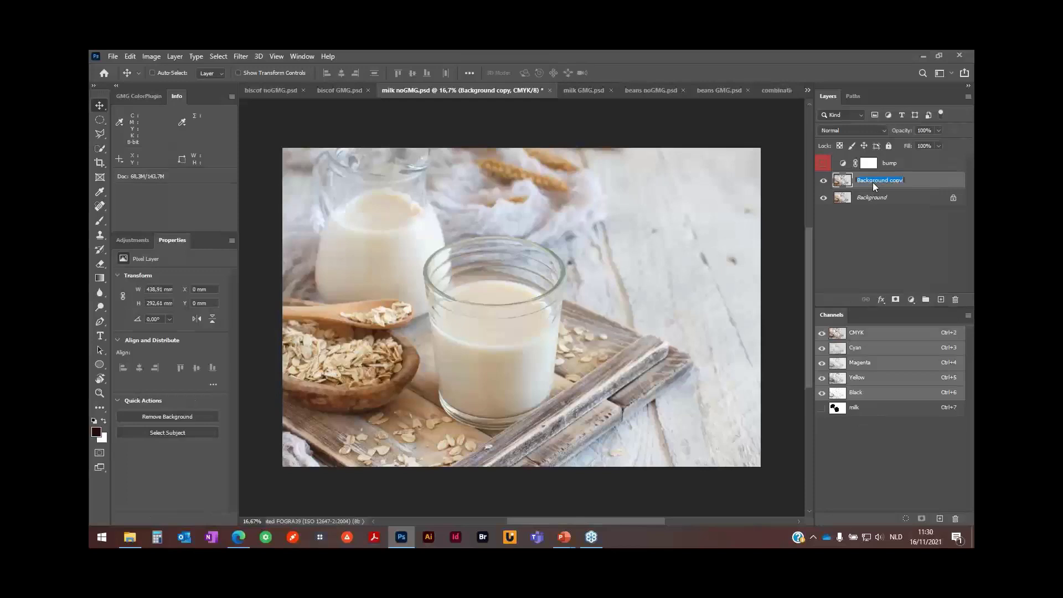
{"action": "type", "text": "no black"}
{"action": "key", "text": "Return"}
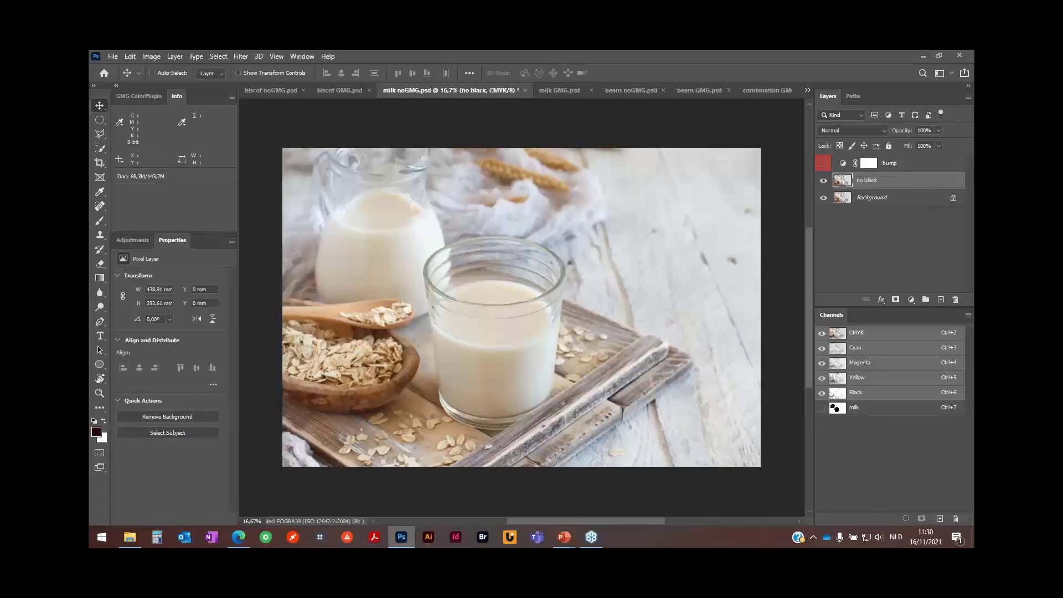
Run GMG ChannelRemover on the layer with Black unchecked, keeping cyan, magenta and yellow.
{"action": "left_click", "coordinate": [123, 97]}
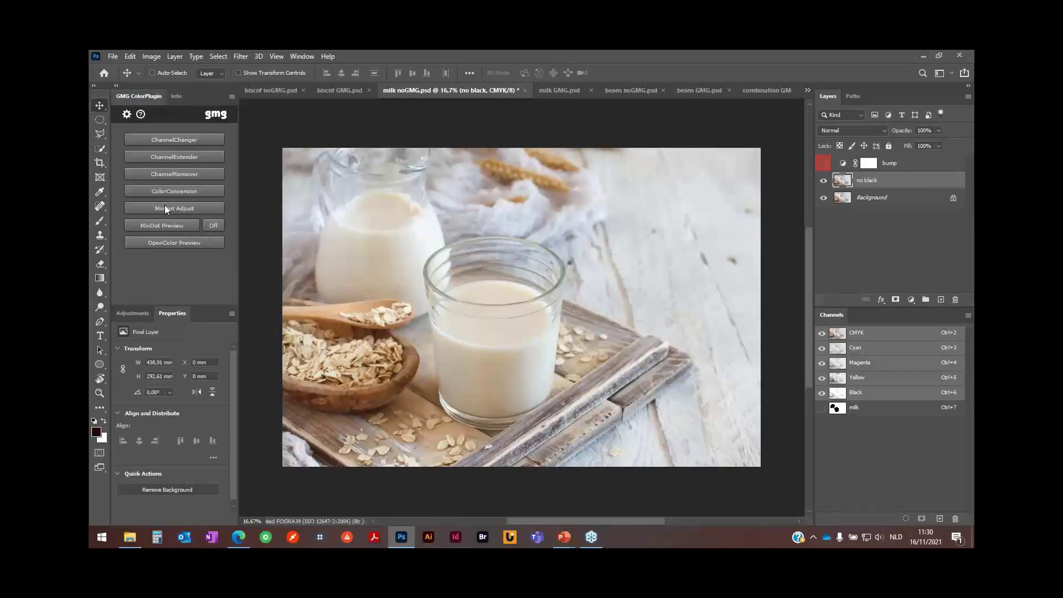
{"action": "left_click", "coordinate": [191, 174]}
{"action": "left_click", "coordinate": [419, 265]}
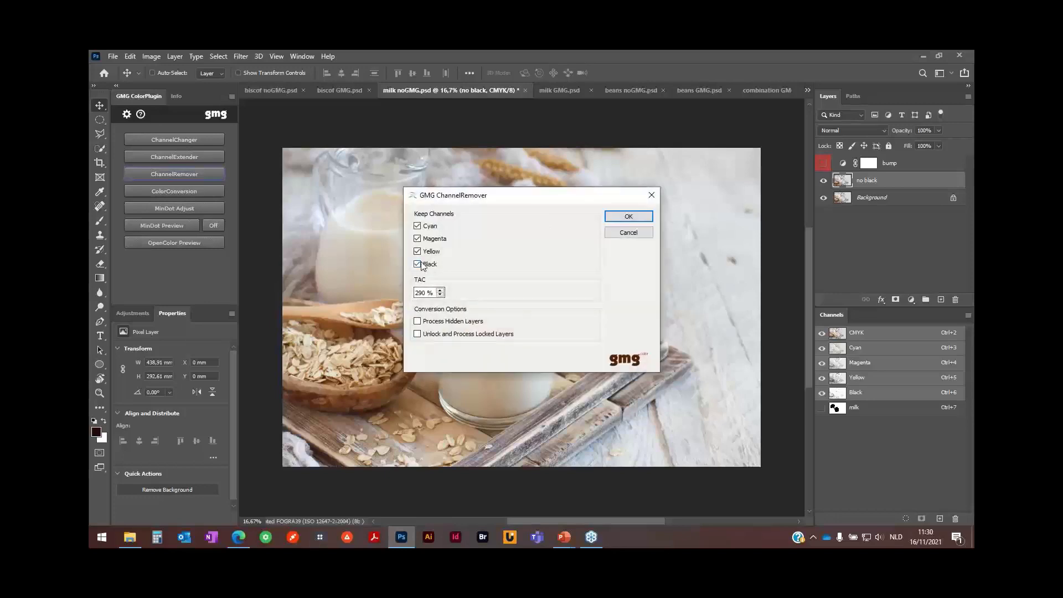
{"action": "left_click", "coordinate": [642, 219]}
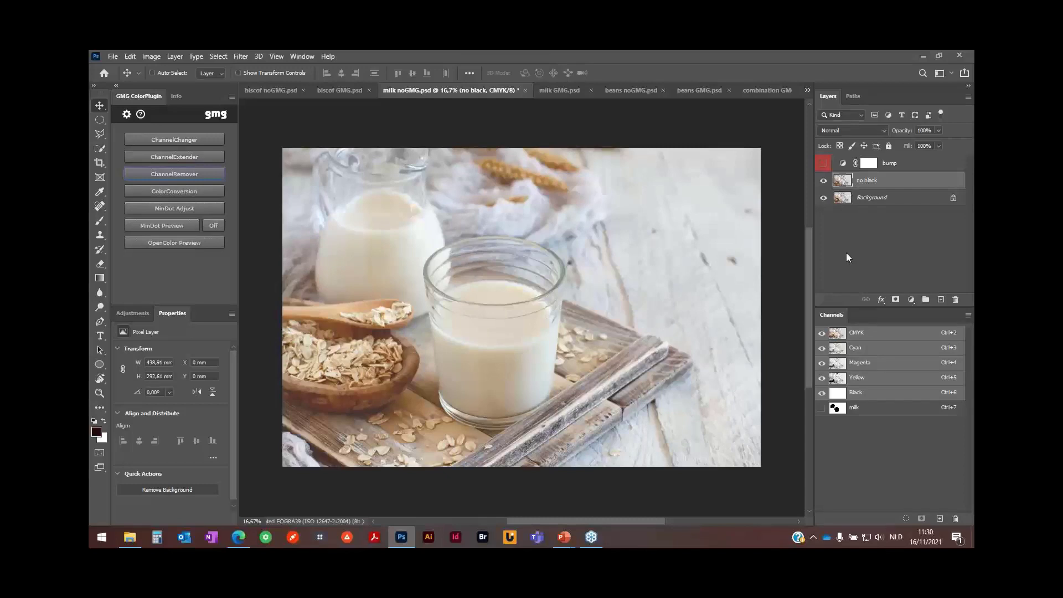
{"action": "left_click", "coordinate": [857, 393]}
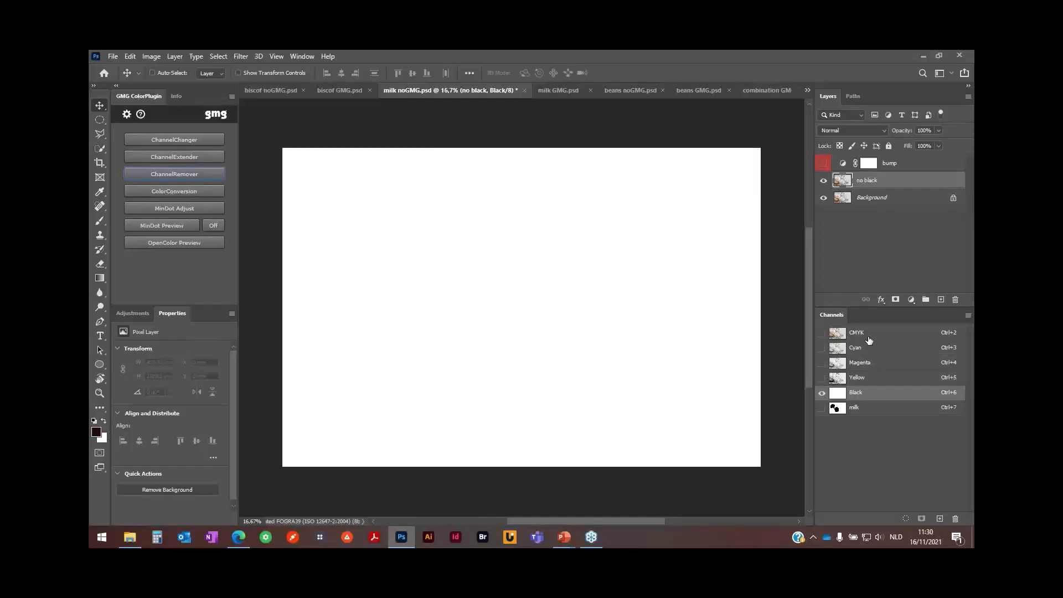
{"action": "left_click", "coordinate": [868, 334]}
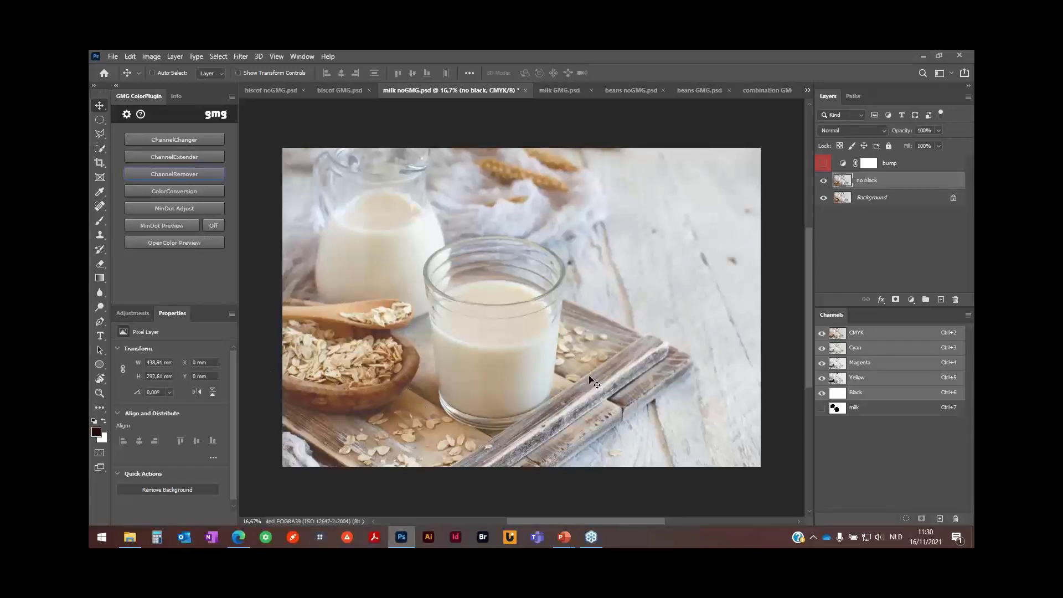
{"action": "left_click", "coordinate": [823, 182]}
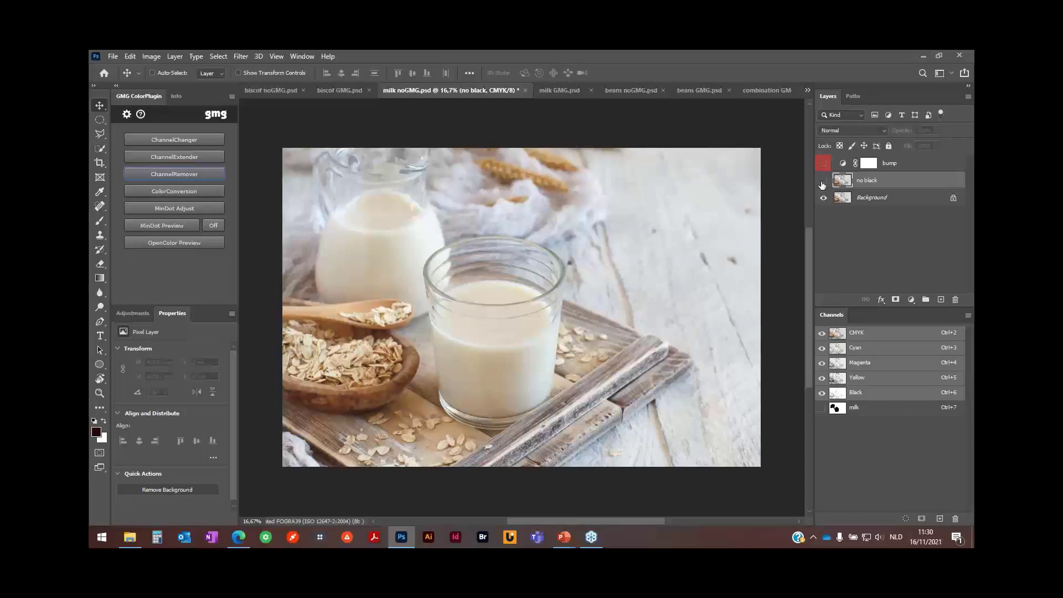
{"action": "left_click", "coordinate": [822, 181]}
{"action": "left_click", "coordinate": [823, 182]}
{"action": "left_click", "coordinate": [823, 181]}
{"action": "left_click", "coordinate": [823, 180]}
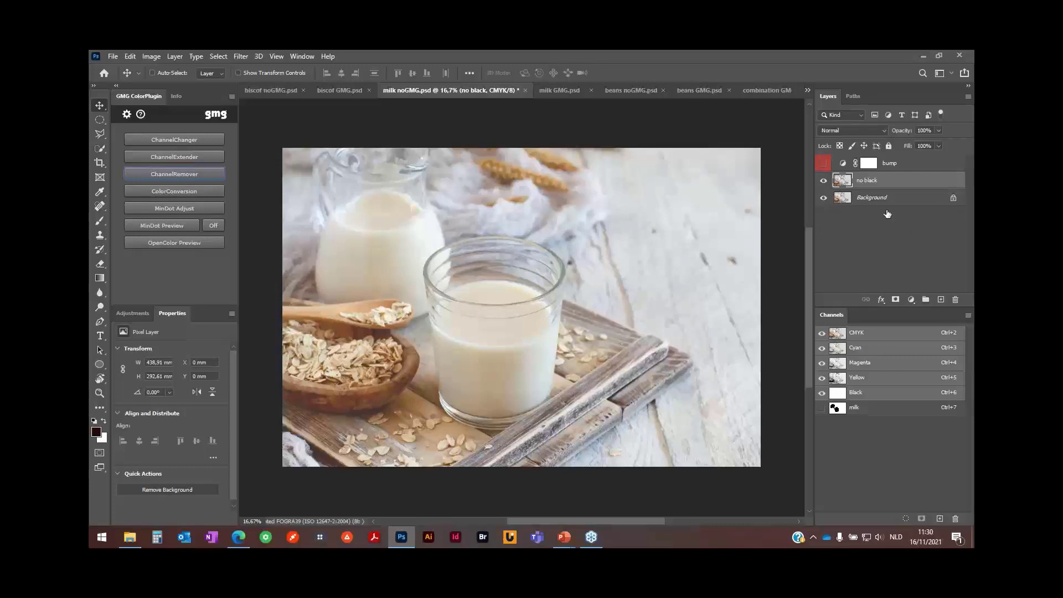
{"action": "left_click", "coordinate": [823, 163]}
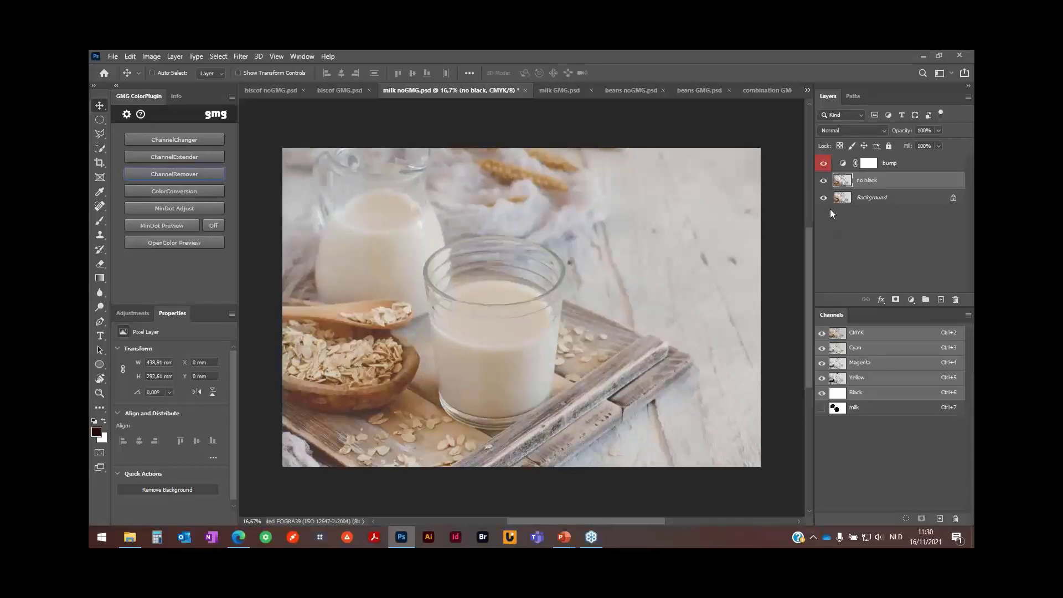
{"action": "left_click", "coordinate": [824, 163]}
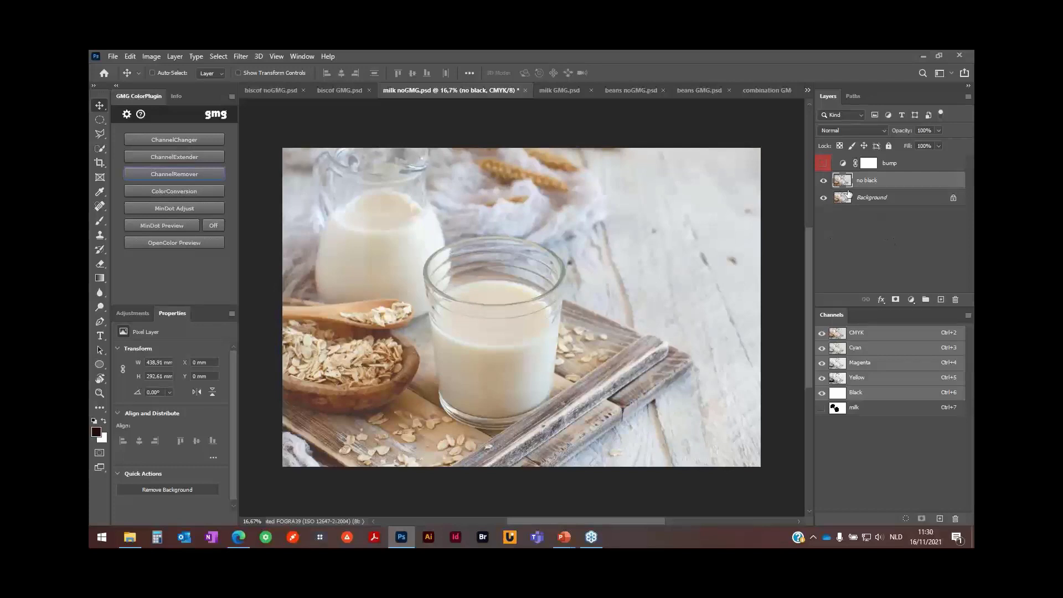
Duplicate the no black layer and rename the copy 'CS'.
{"action": "left_click", "coordinate": [886, 198], "text": "shift"}
{"action": "left_click_drag", "start_coordinate": [886, 197], "coordinate": [940, 299]}
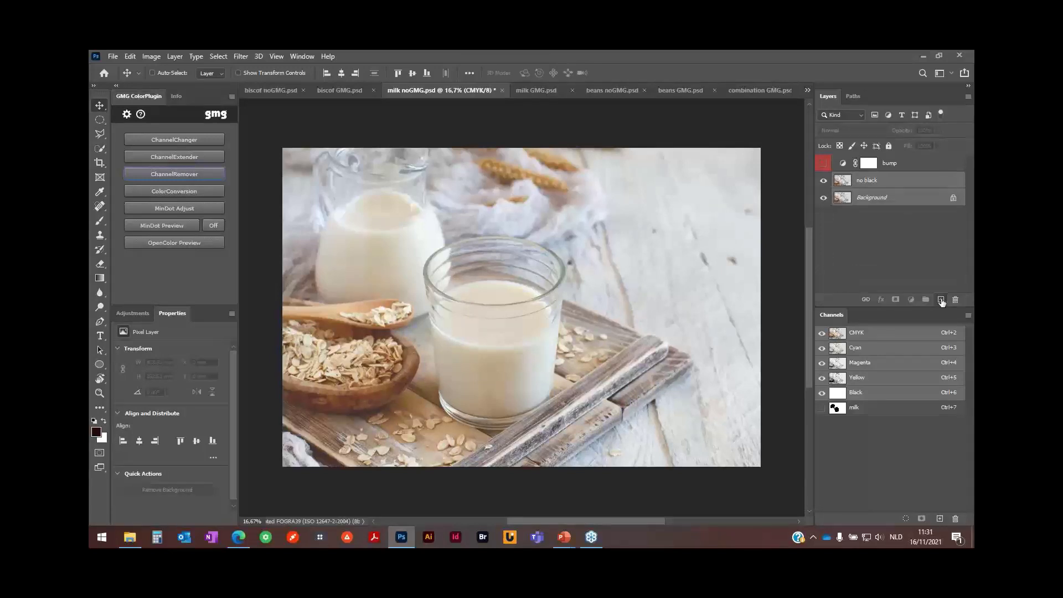
{"action": "left_click", "coordinate": [875, 190]}
{"action": "double_click", "coordinate": [876, 182]}
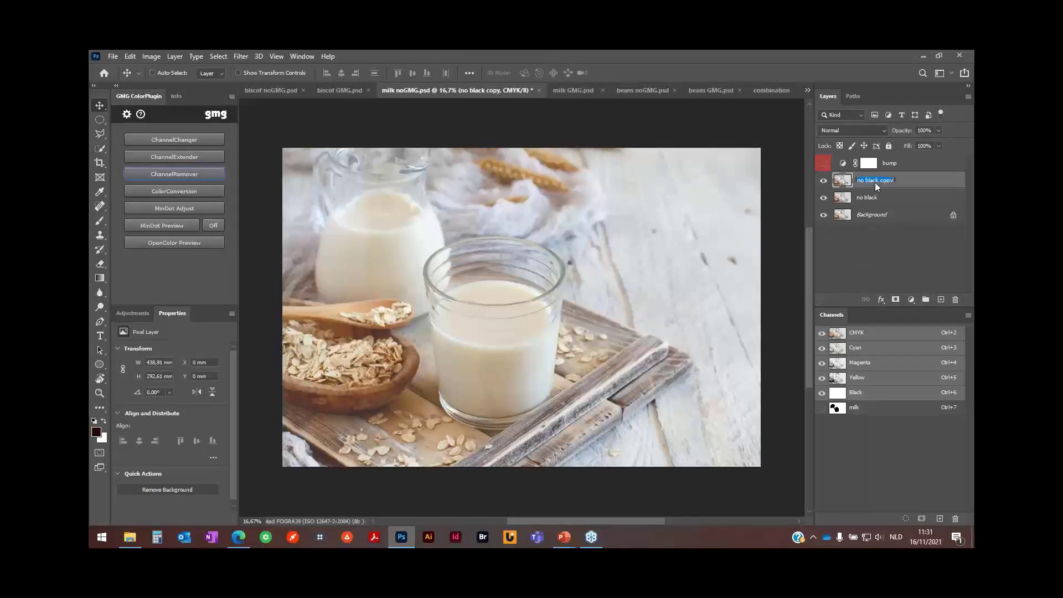
{"action": "key", "text": "Return"}
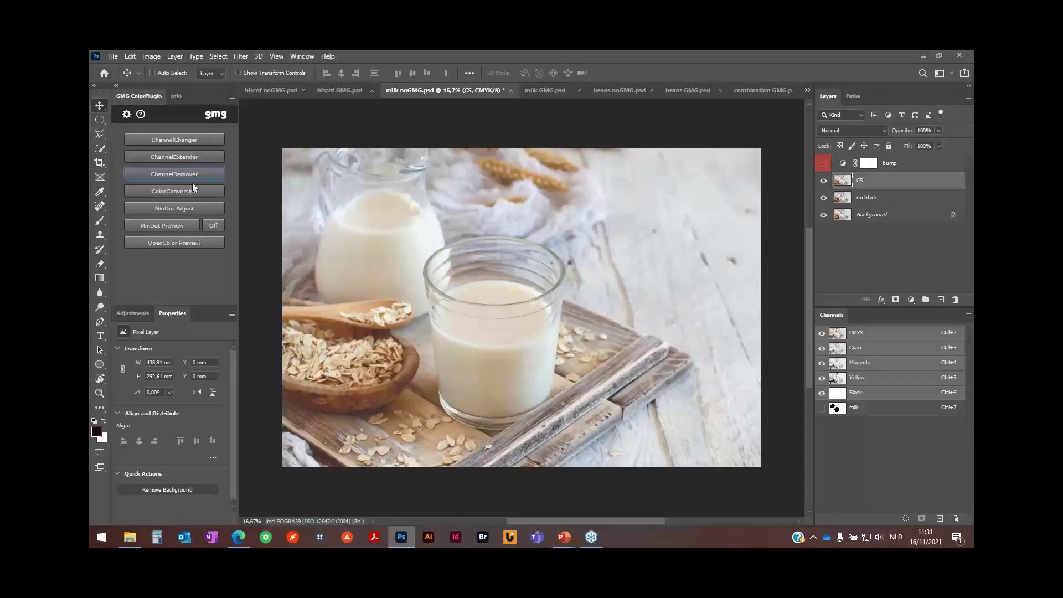
Convert CS with GMG ColorConversion using the custom ISOcoatedv2-39L to Customized profile, replacing the assigned ICC profile.
{"action": "left_click", "coordinate": [180, 191]}
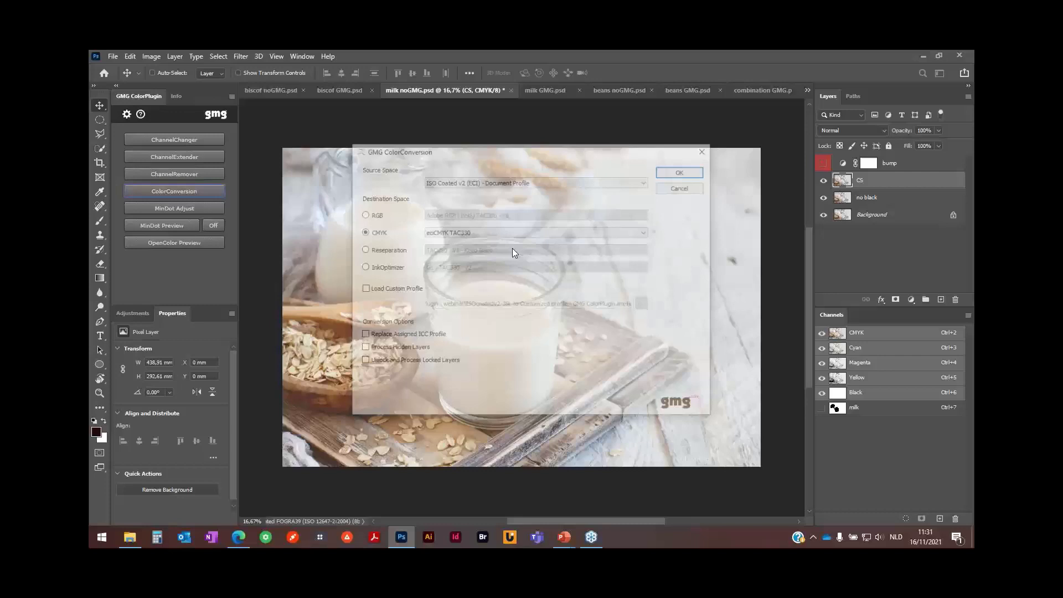
{"action": "left_click", "coordinate": [376, 289]}
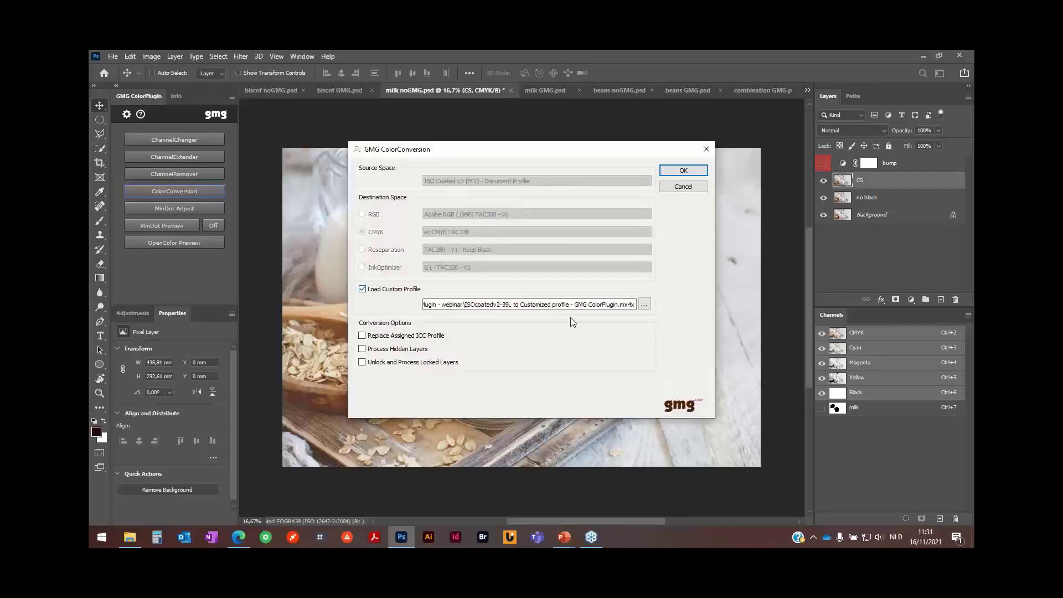
{"action": "left_click", "coordinate": [645, 305]}
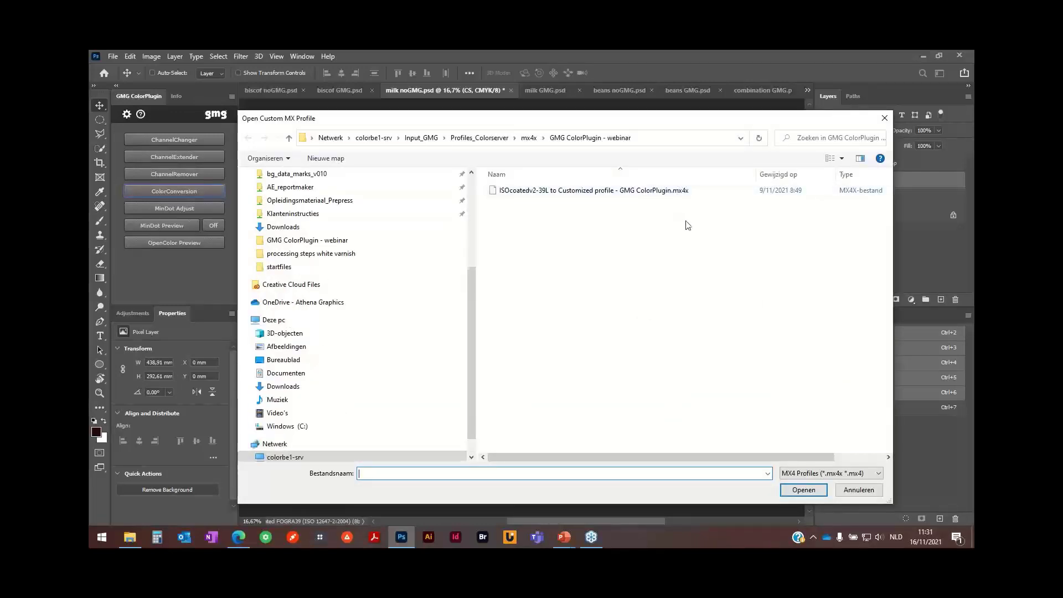
{"action": "left_click", "coordinate": [606, 190]}
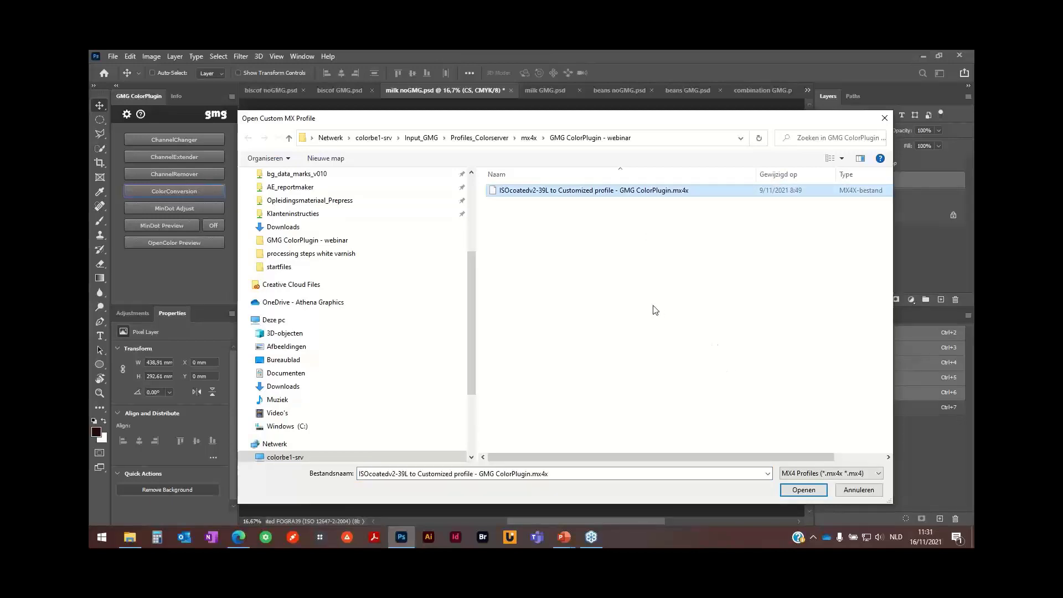
{"action": "left_click", "coordinate": [797, 495]}
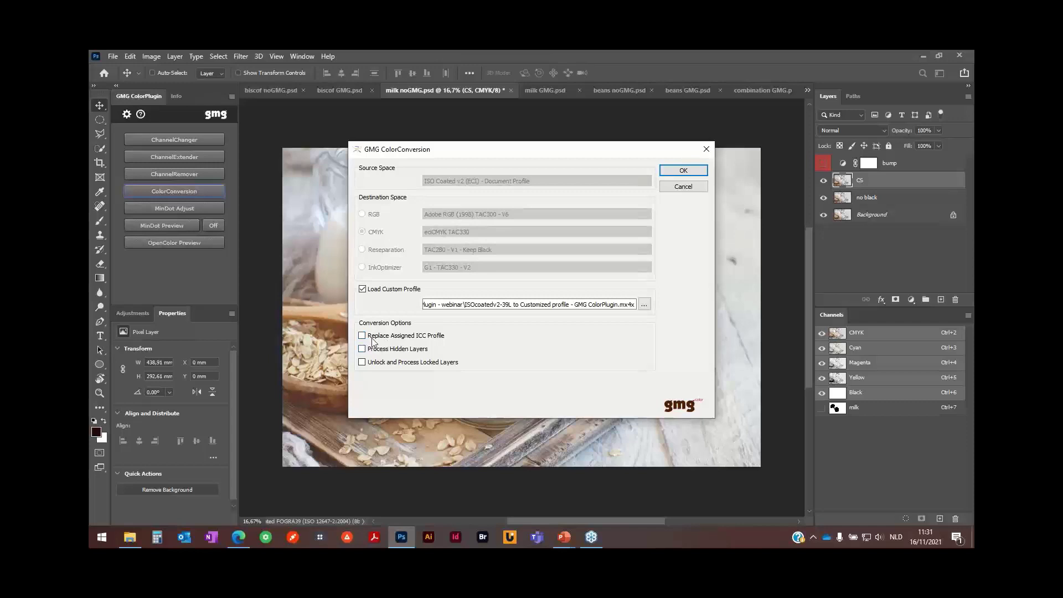
{"action": "left_click", "coordinate": [370, 338]}
{"action": "left_click", "coordinate": [684, 171]}
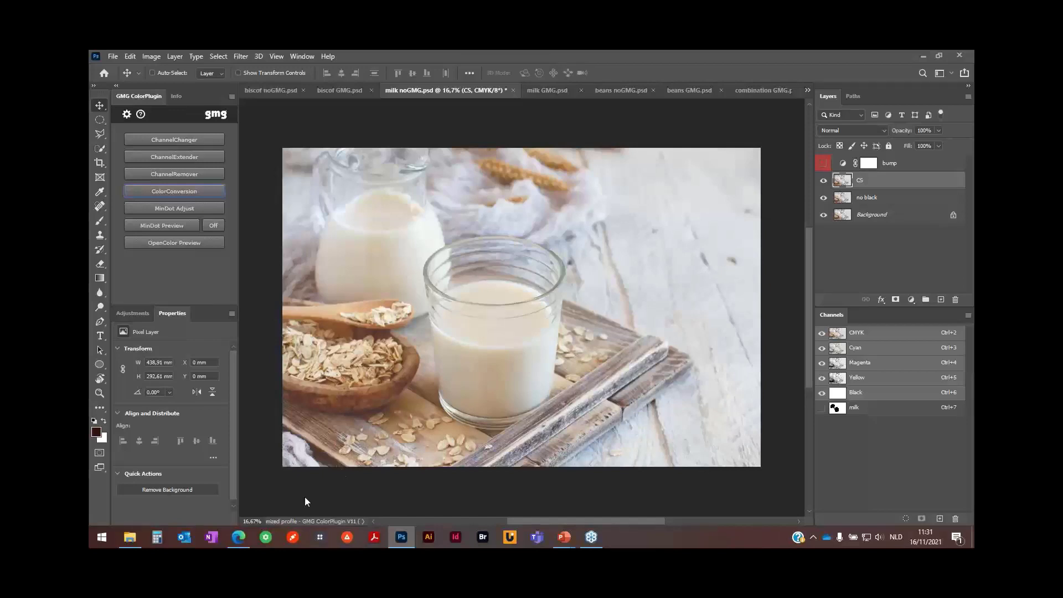
Open Edit > Assign Profile and preview the working CMYK Coated FOGRA39 profile.
{"action": "left_click", "coordinate": [130, 56]}
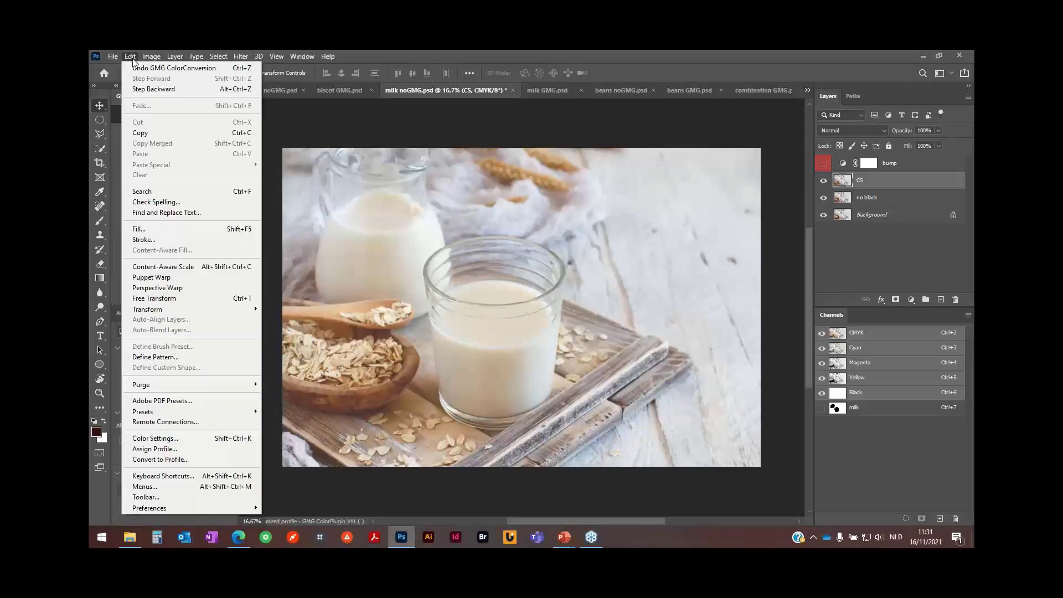
{"action": "left_click", "coordinate": [209, 449]}
{"action": "left_click", "coordinate": [501, 237]}
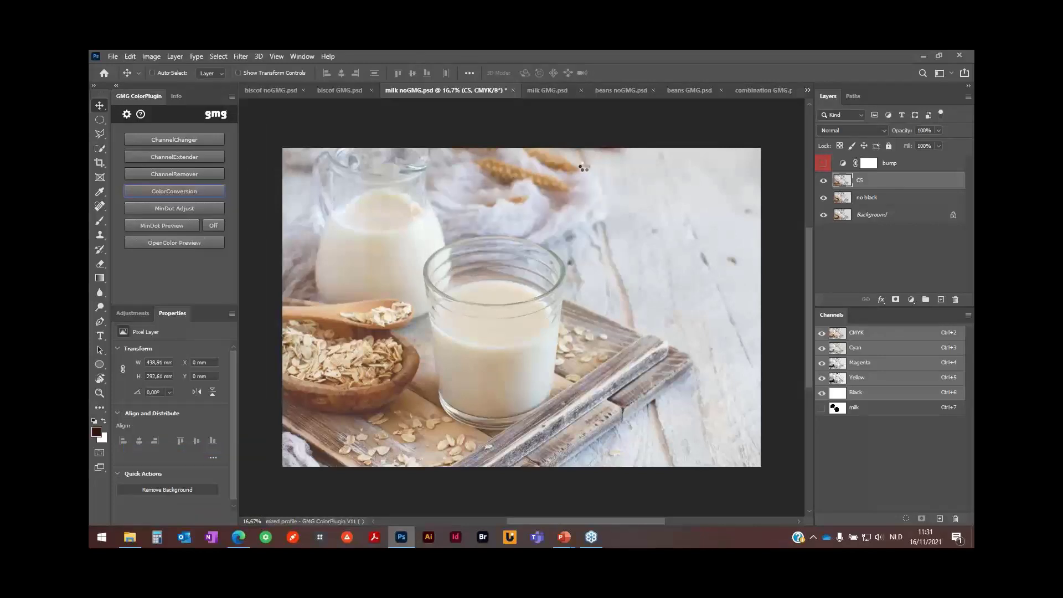
{"action": "left_click", "coordinate": [486, 304]}
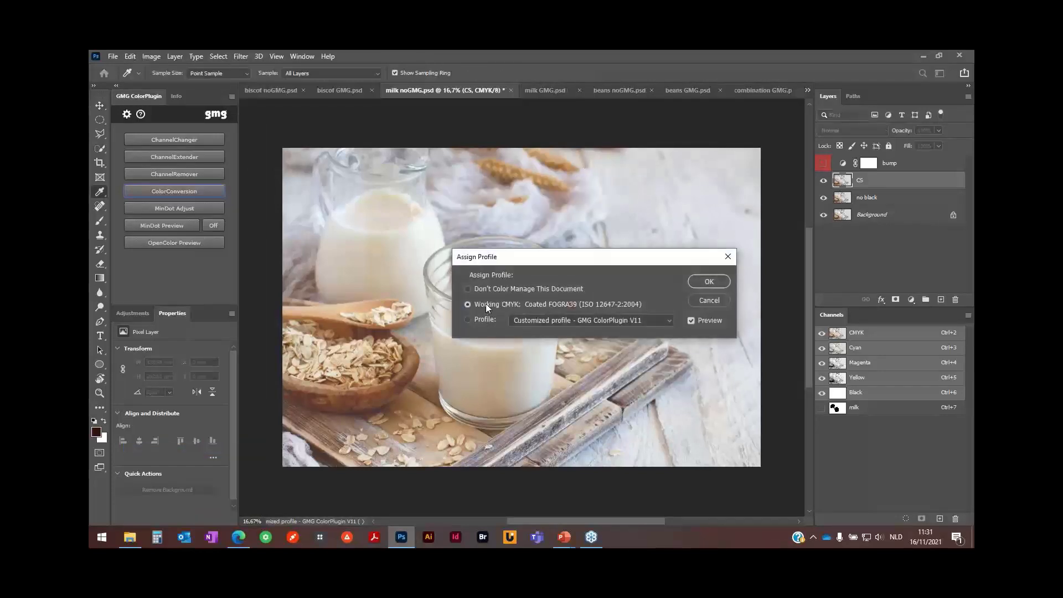
{"action": "left_click_drag", "start_coordinate": [594, 261], "coordinate": [631, 223]}
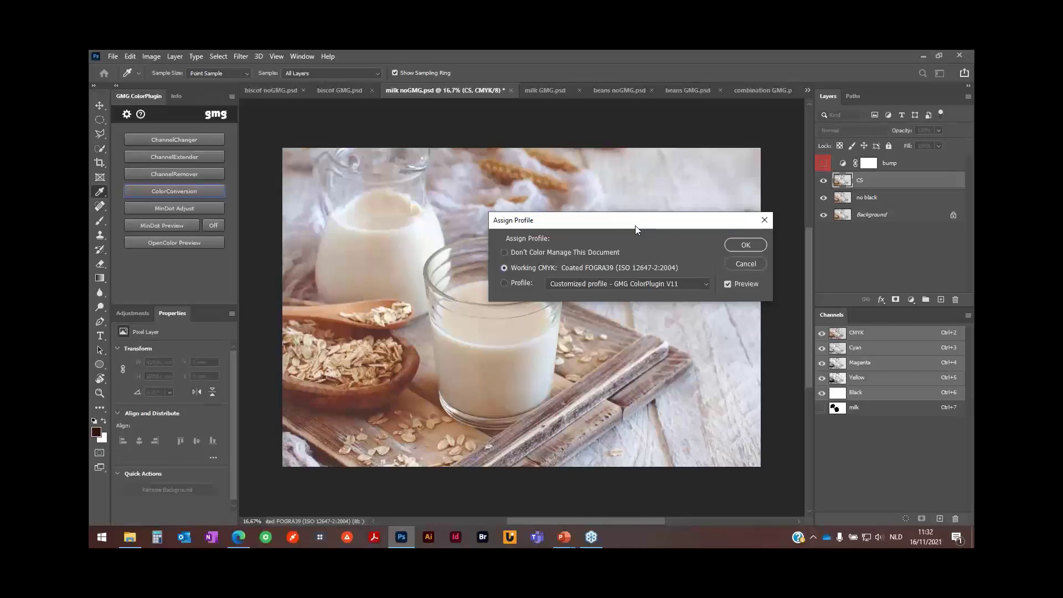
{"action": "left_click_drag", "start_coordinate": [636, 225], "coordinate": [625, 222]}
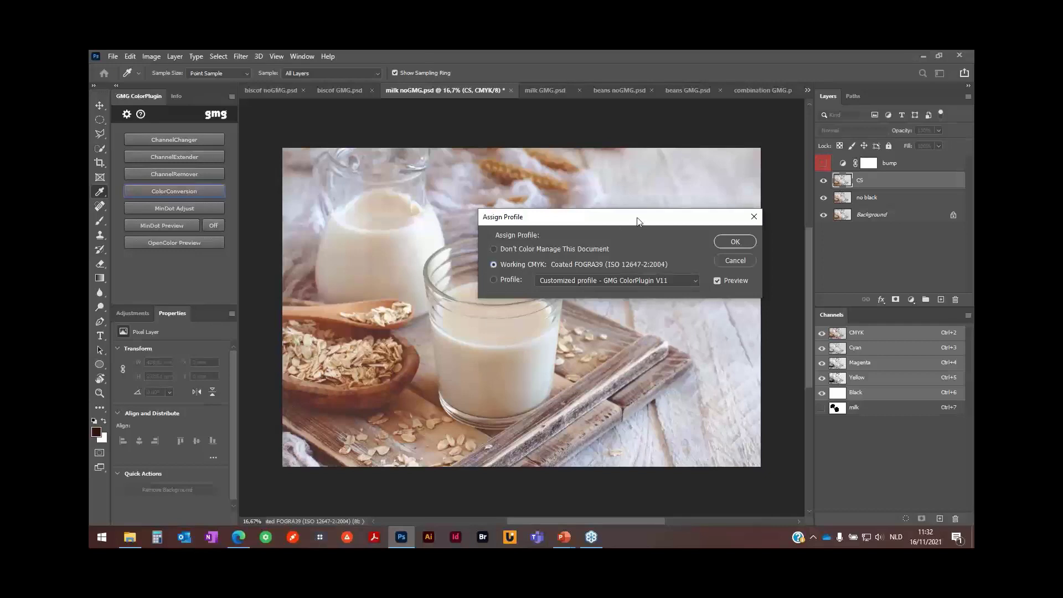
{"action": "left_click_drag", "start_coordinate": [640, 222], "coordinate": [648, 181]}
Compare FOGRA39 against Customized profile - GMG ColorPlugin V11, then assign the GMG profile.
{"action": "left_click", "coordinate": [508, 238]}
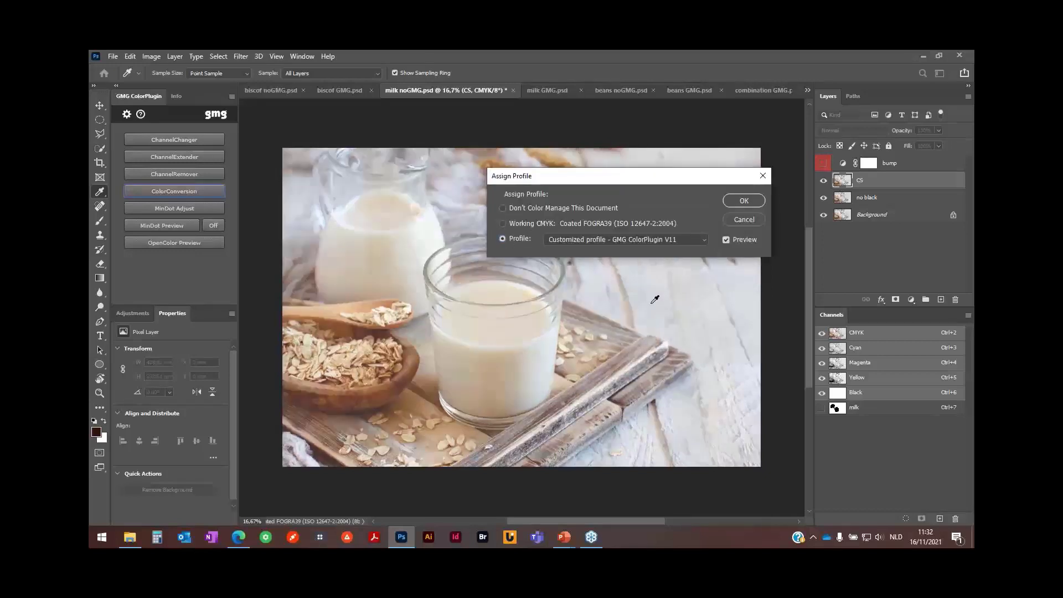
{"action": "left_click", "coordinate": [517, 224]}
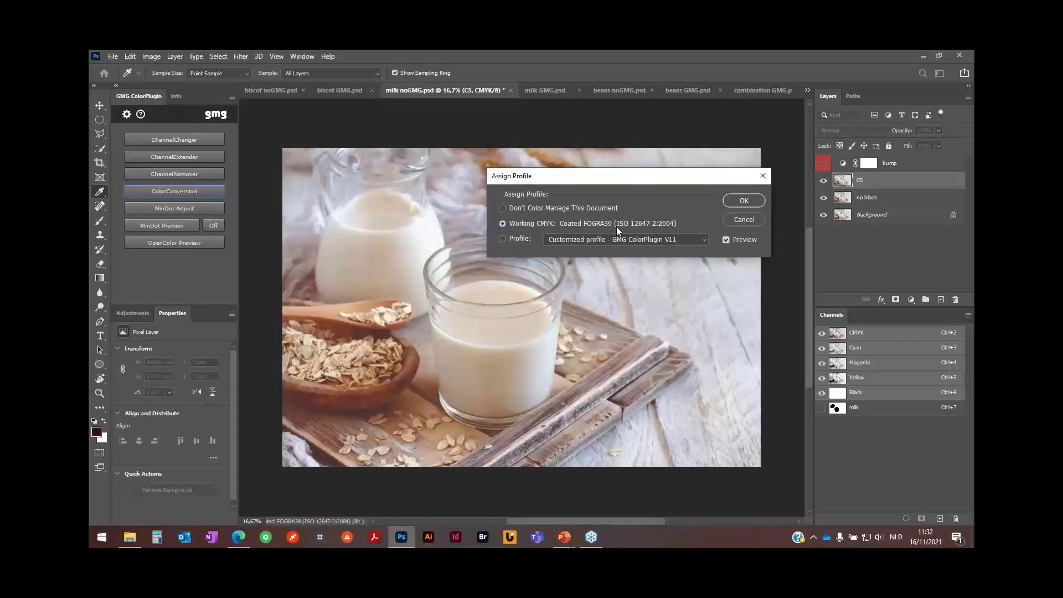
{"action": "left_click", "coordinate": [513, 240]}
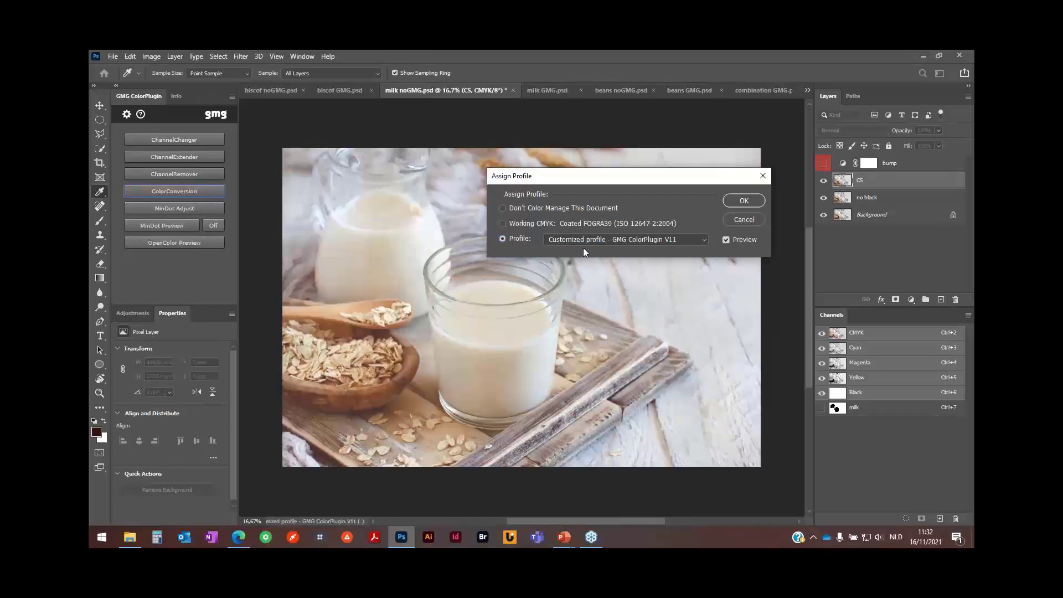
{"action": "left_click", "coordinate": [744, 200]}
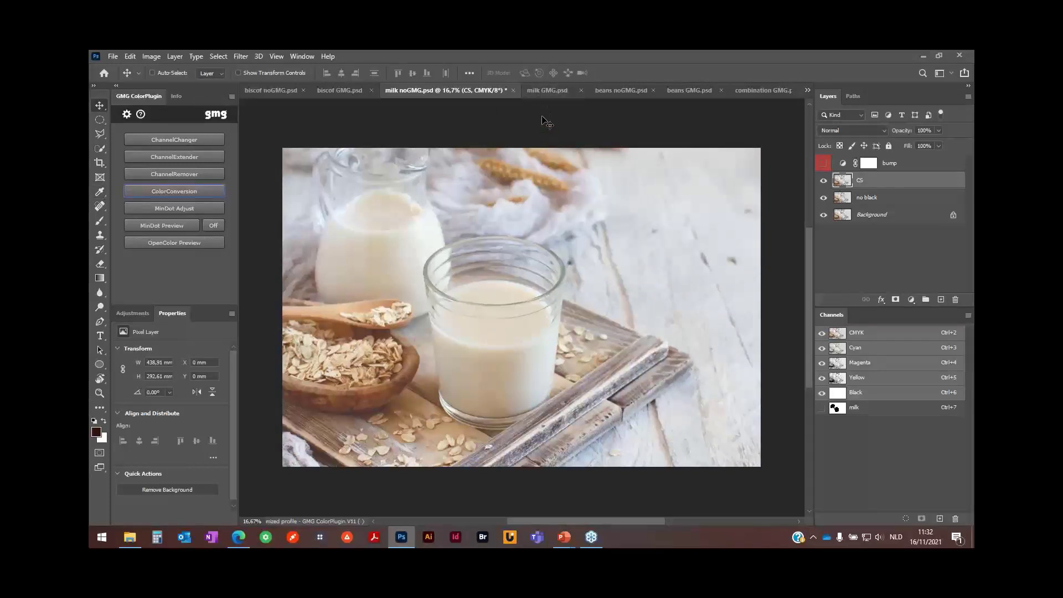
Flip between milk GMG.psd and milk noGMG.psd to compare, then delete the CS layer.
{"action": "left_click", "coordinate": [539, 89]}
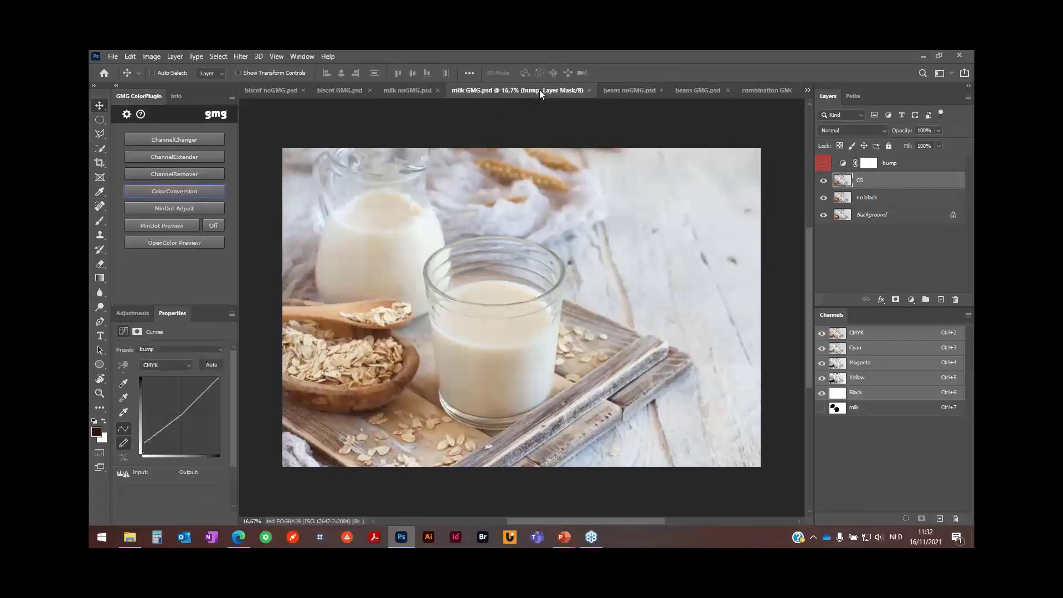
{"action": "left_click", "coordinate": [416, 91]}
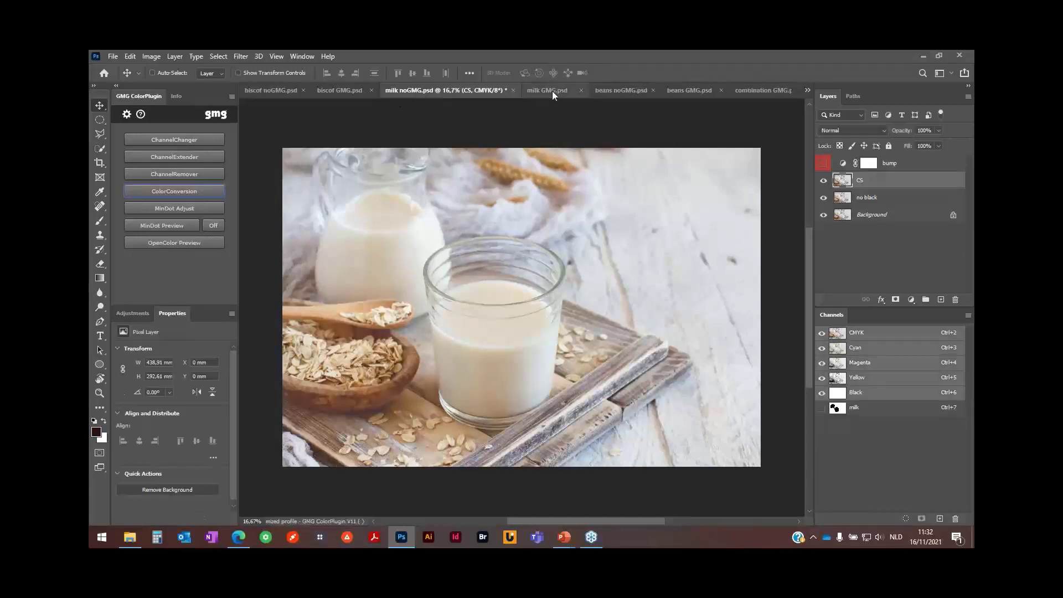
{"action": "left_click", "coordinate": [552, 91]}
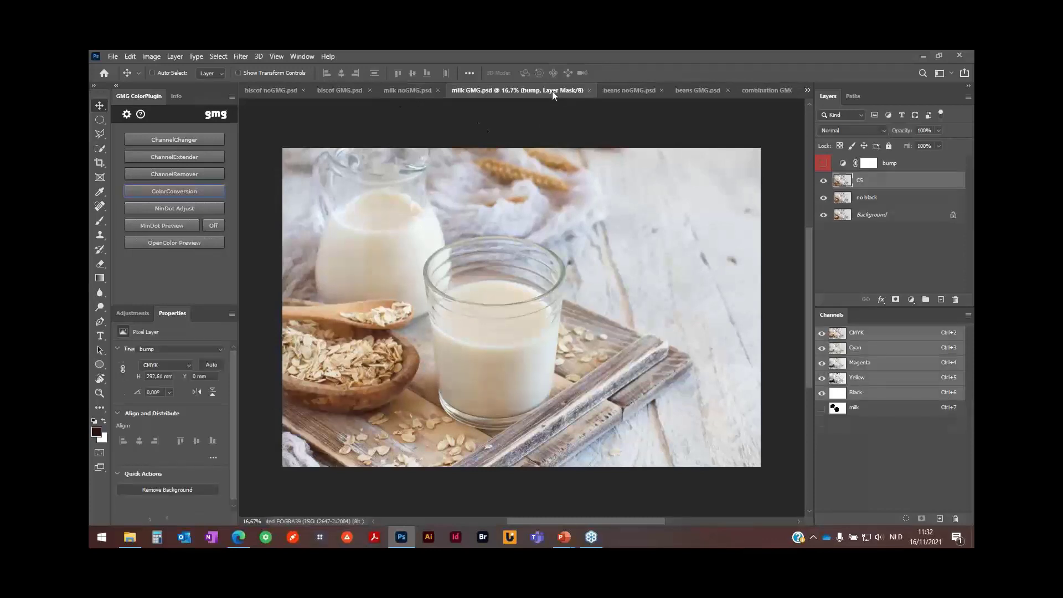
{"action": "left_click", "coordinate": [405, 89]}
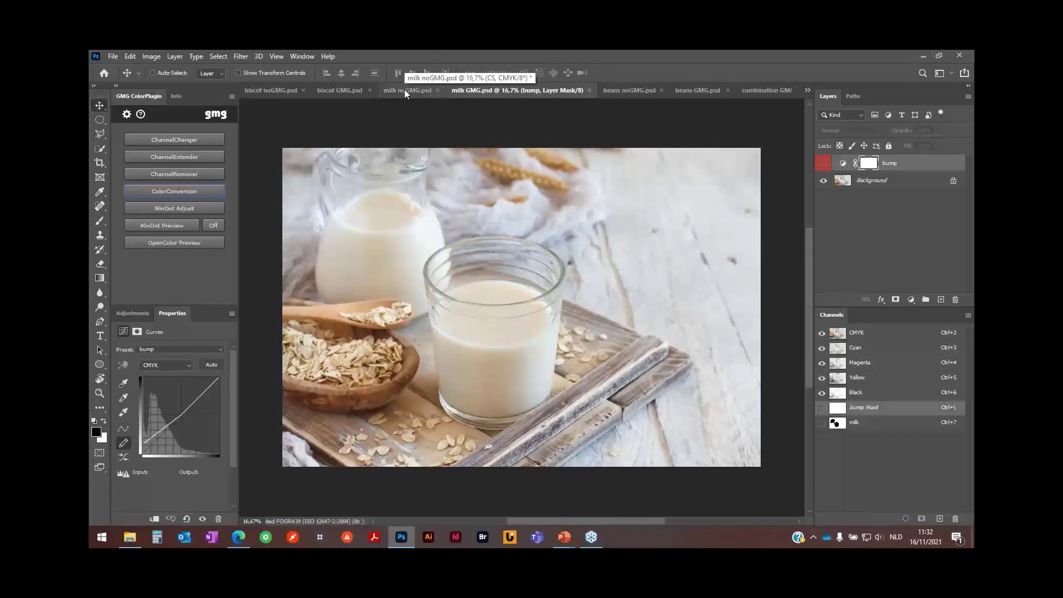
{"action": "left_click", "coordinate": [540, 92]}
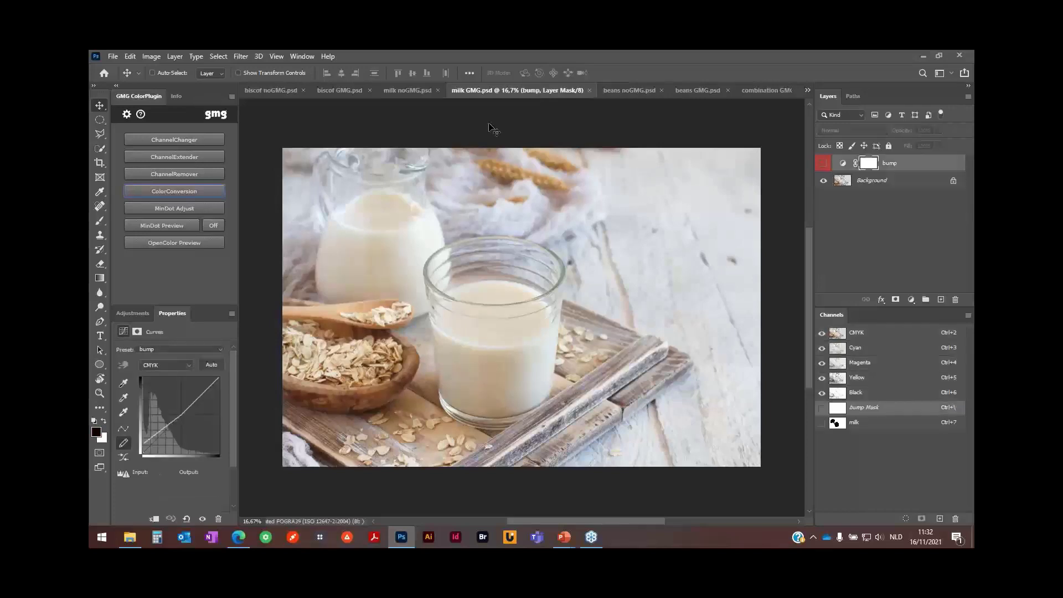
{"action": "left_click", "coordinate": [412, 92]}
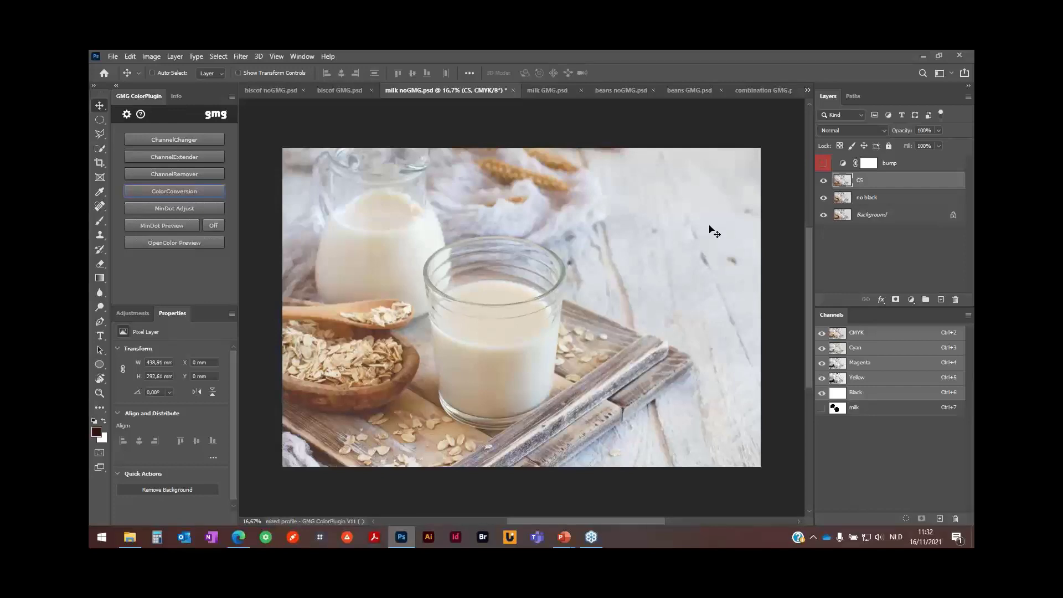
{"action": "left_click_drag", "start_coordinate": [899, 181], "coordinate": [955, 299]}
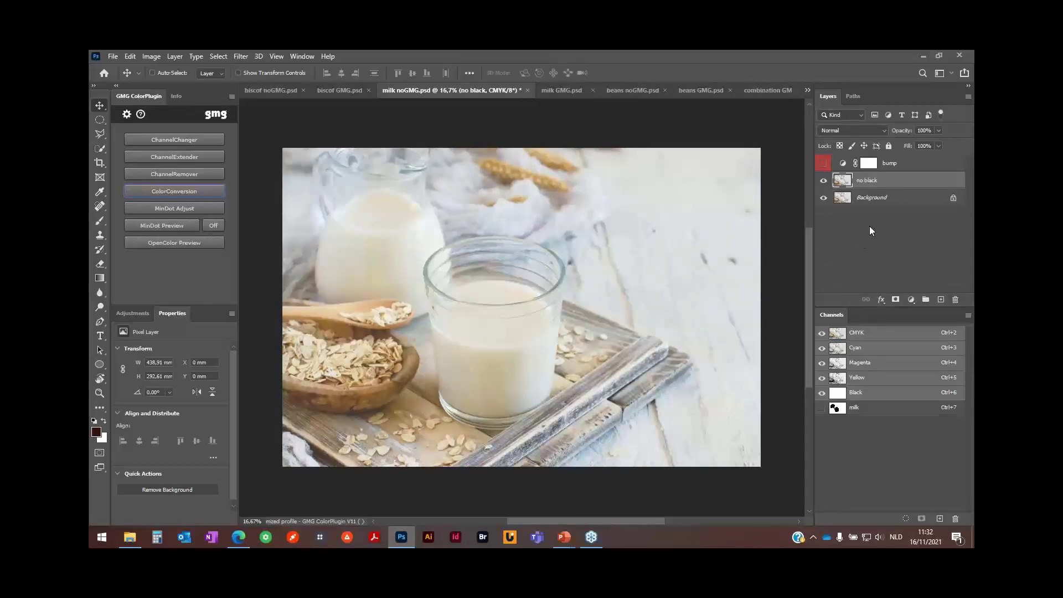